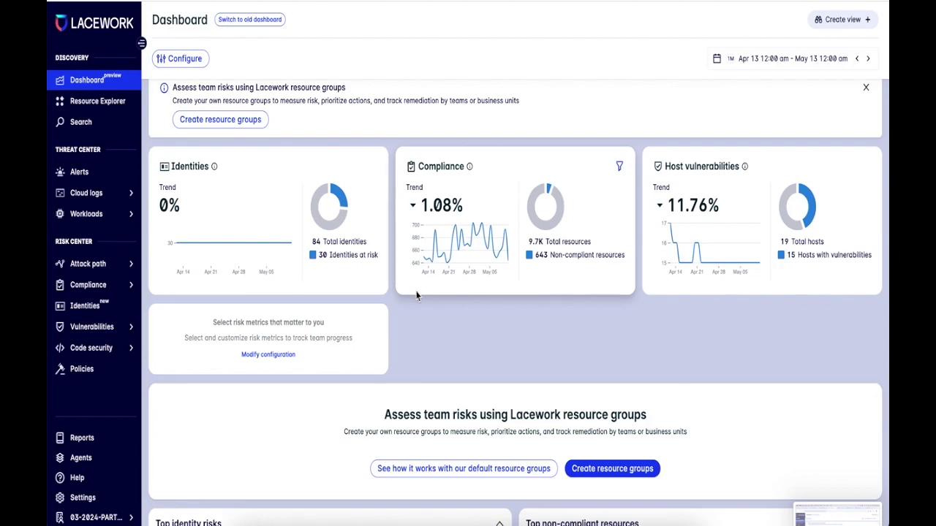
# Step: Review the dashboard's risk metric configuration without changing it and examine the top identity risks, non-compliant resources and vulnerable hosts
pyautogui.click(267, 355)
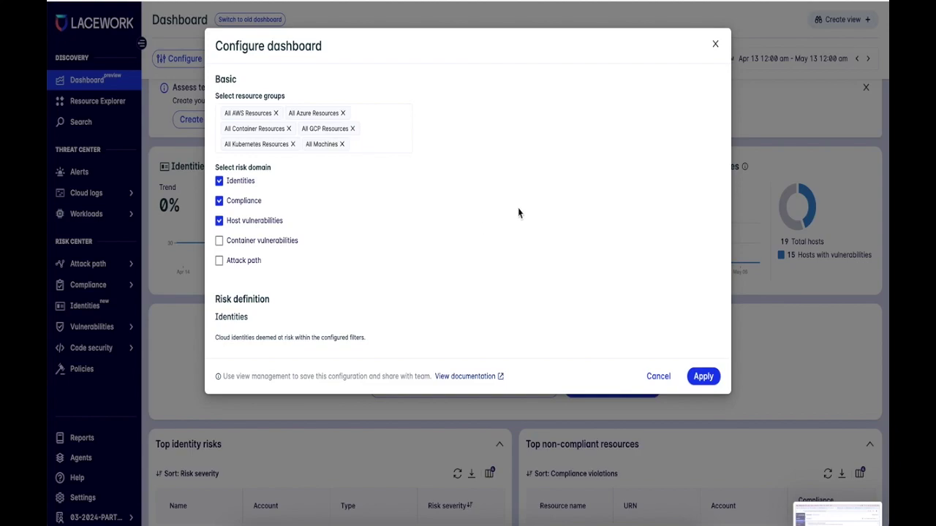
pyautogui.click(716, 46)
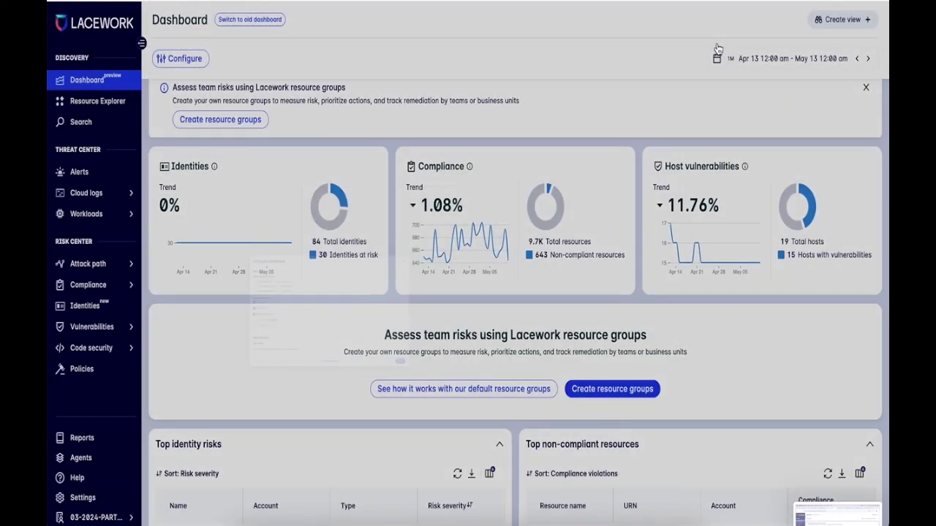
pyautogui.scroll(-2, 692, 123)
pyautogui.scroll(-4, 691, 124)
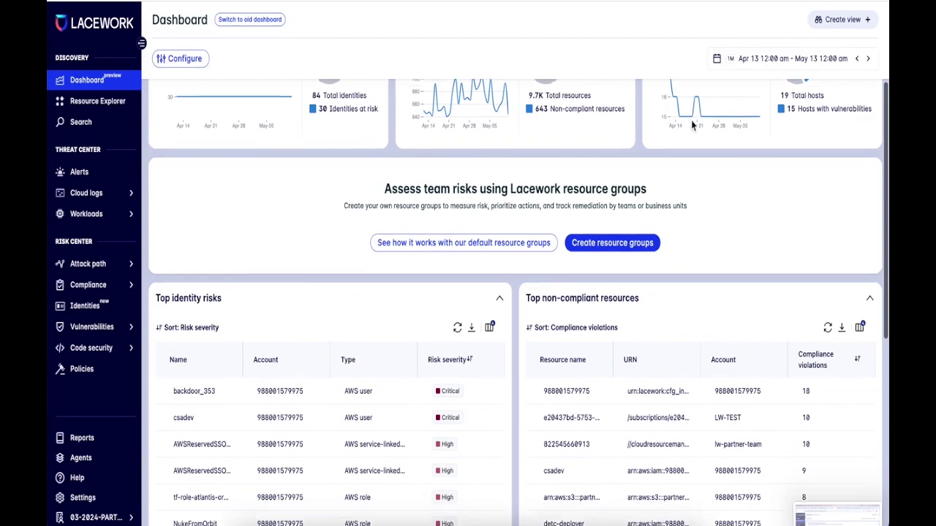
pyautogui.scroll(-1, 691, 125)
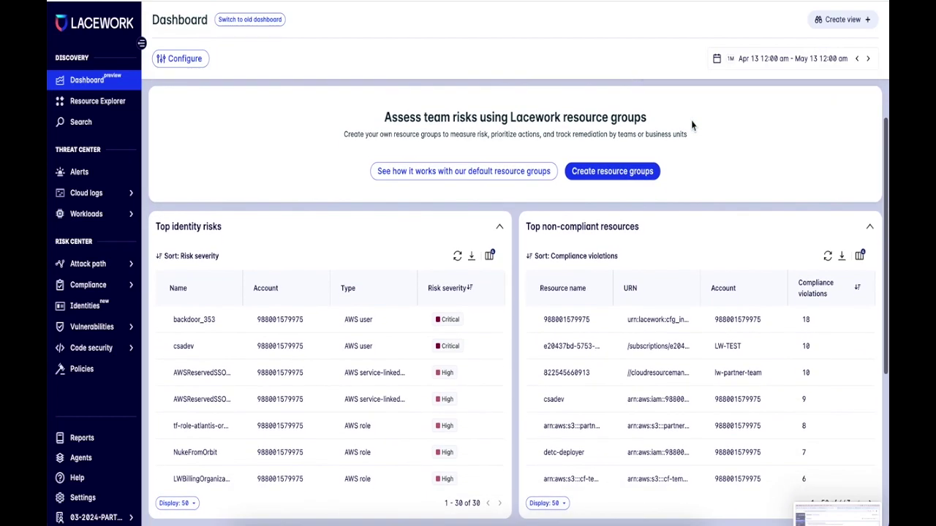
pyautogui.scroll(-3, 691, 125)
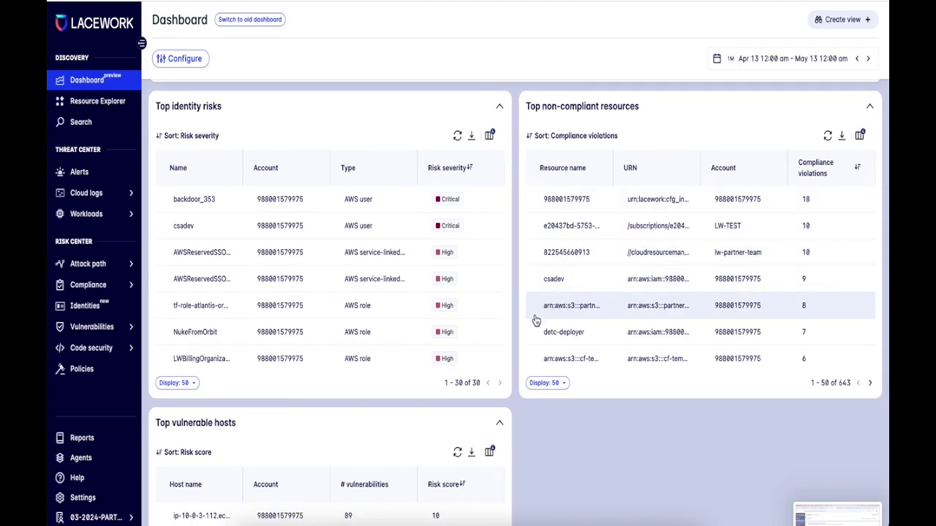
pyautogui.scroll(-1, 478, 357)
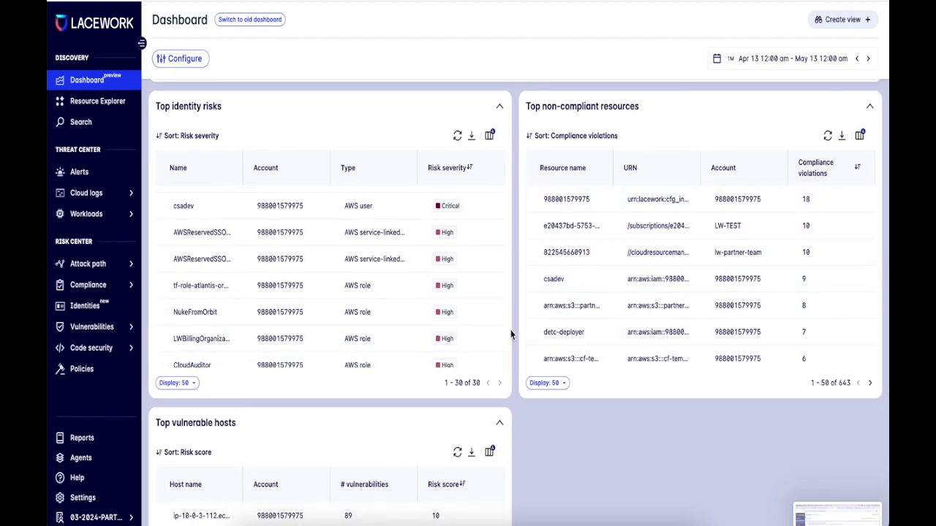
pyautogui.scroll(-1, 508, 339)
pyautogui.scroll(2, 510, 335)
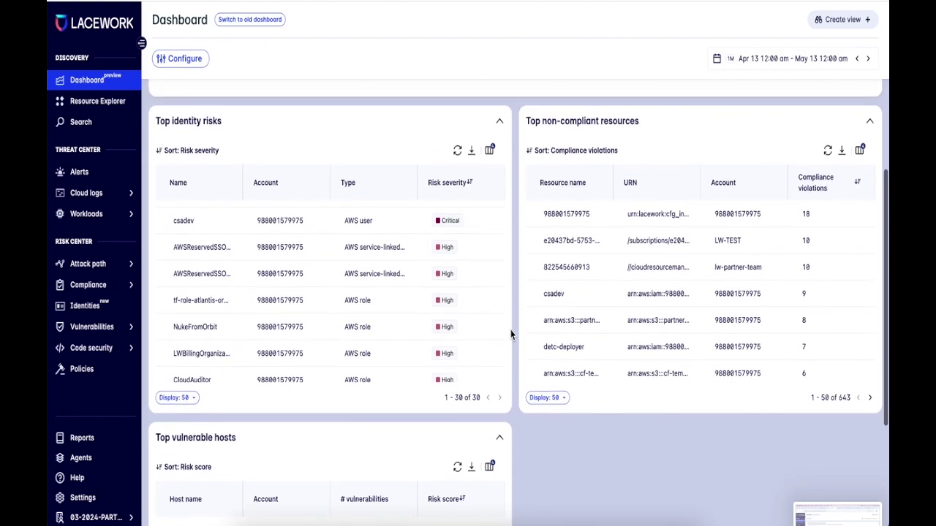
pyautogui.scroll(-3, 510, 335)
pyautogui.scroll(-10, 510, 335)
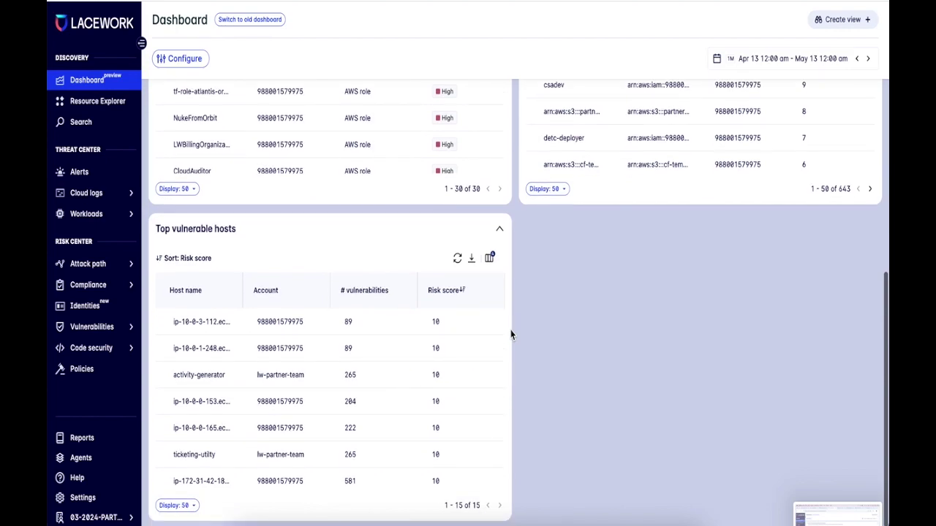
# Step: Open the Threat Center alerts and filter them by severity to Critical, High and Medium
pyautogui.click(102, 172)
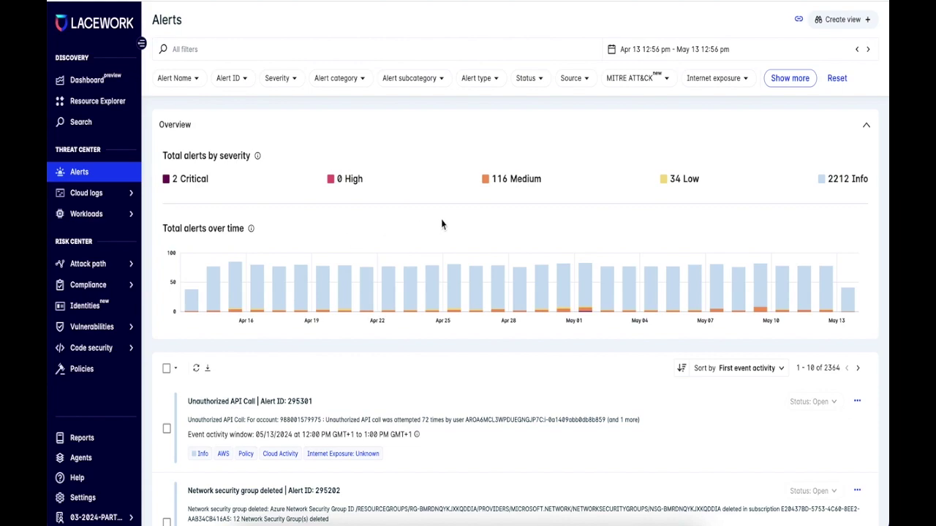
pyautogui.moveTo(470, 298)
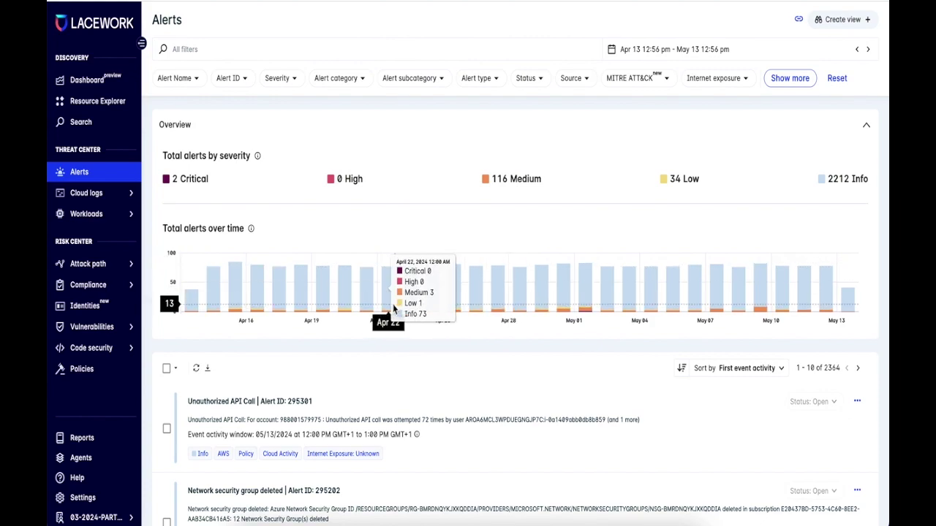
pyautogui.click(288, 87)
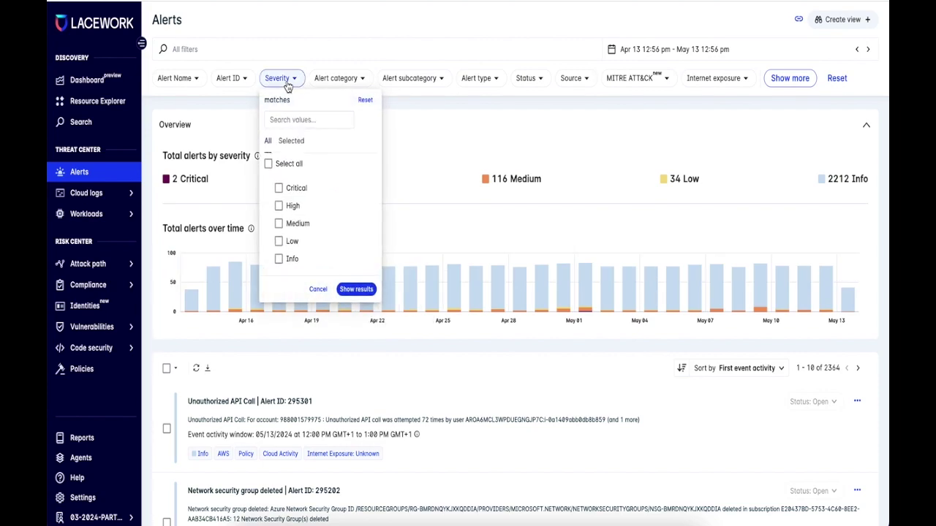
pyautogui.click(279, 223)
pyautogui.click(279, 206)
pyautogui.click(279, 189)
pyautogui.click(356, 289)
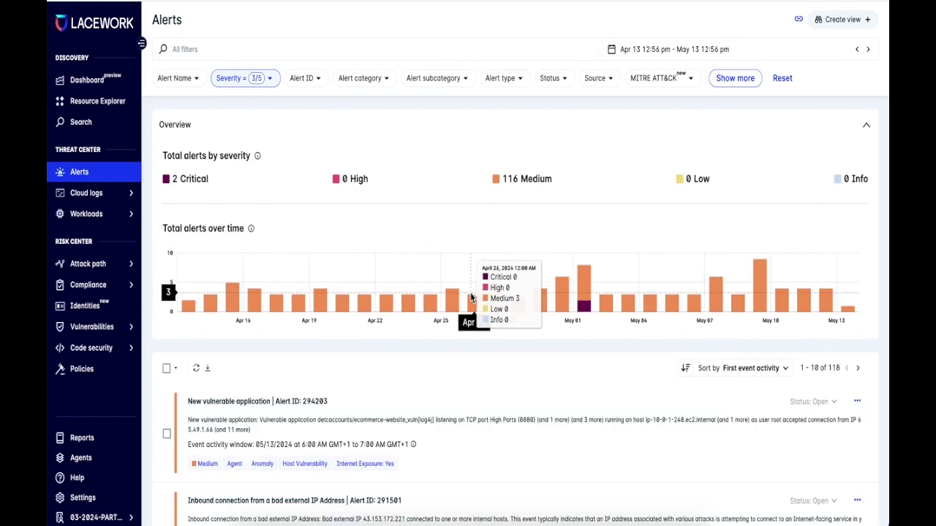
# Step: Sort the filtered alert list by Severity instead of first event activity
pyautogui.scroll(-1, 483, 291)
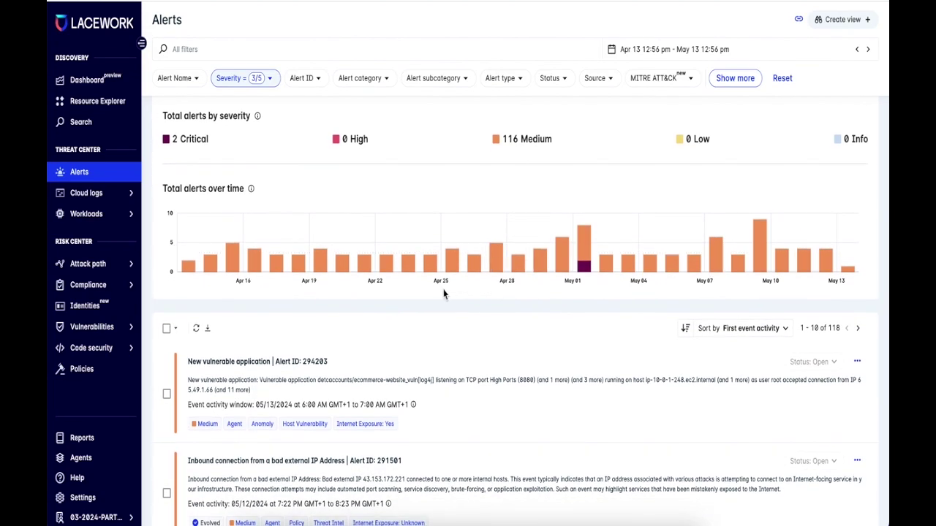
pyautogui.scroll(-5, 445, 293)
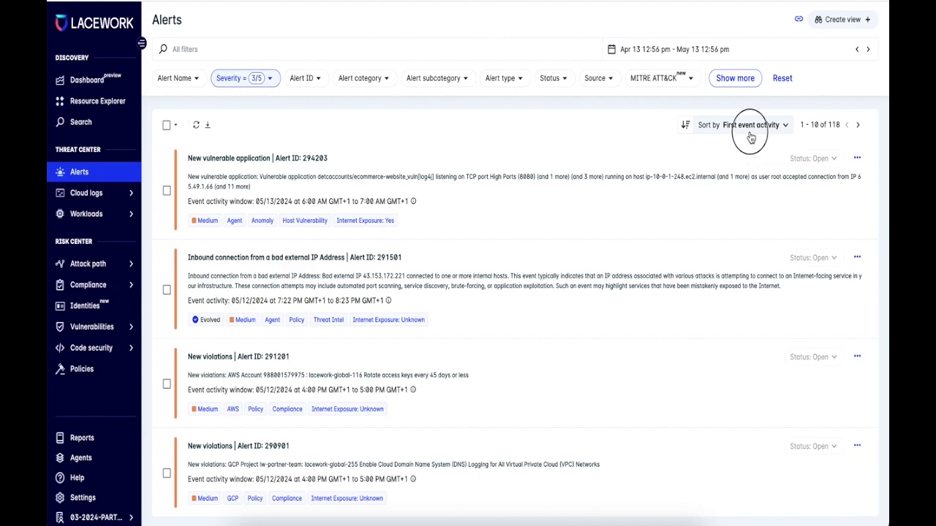
pyautogui.click(748, 134)
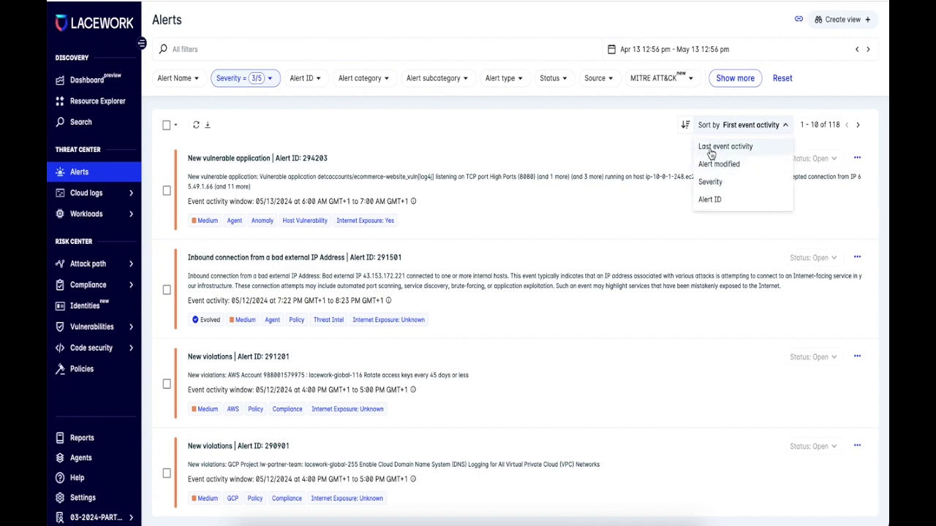
pyautogui.click(709, 184)
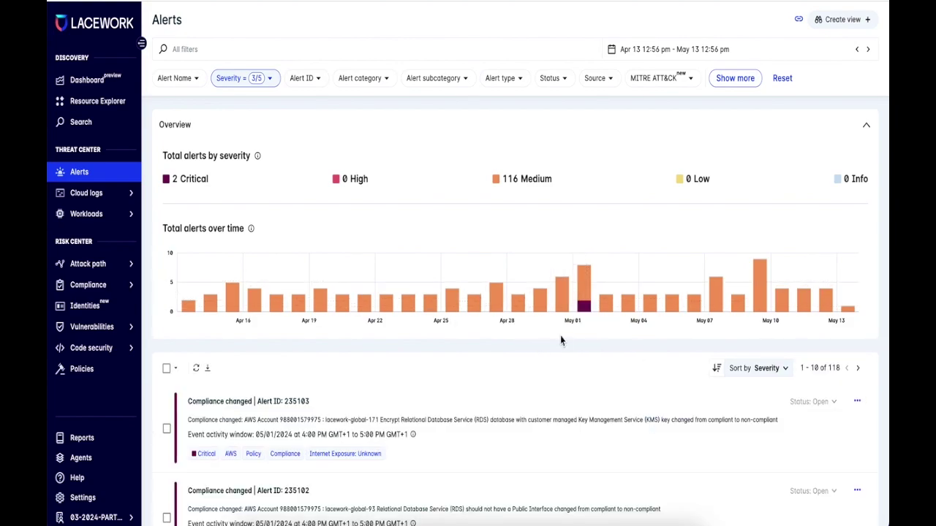
# Step: Open the medium-severity "New vulnerable application" alert from the sorted list
pyautogui.scroll(-3, 553, 344)
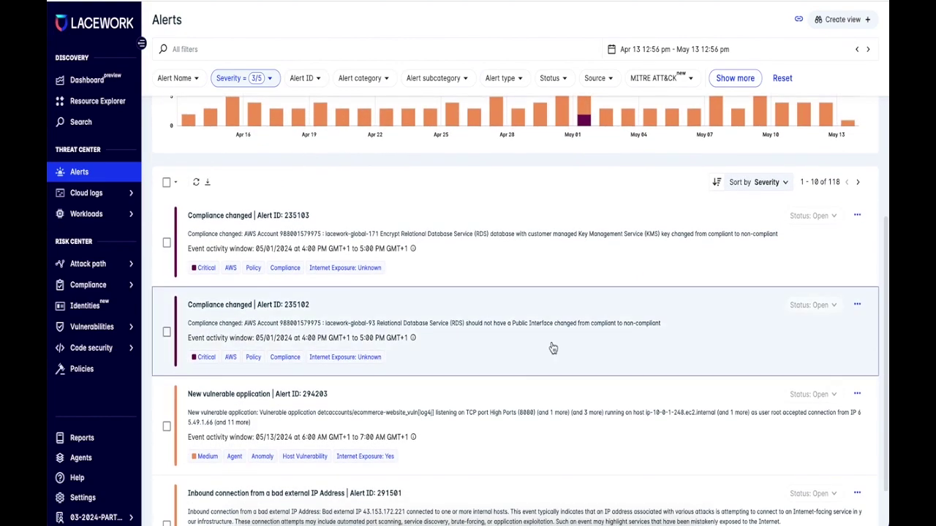
pyautogui.scroll(-2, 554, 348)
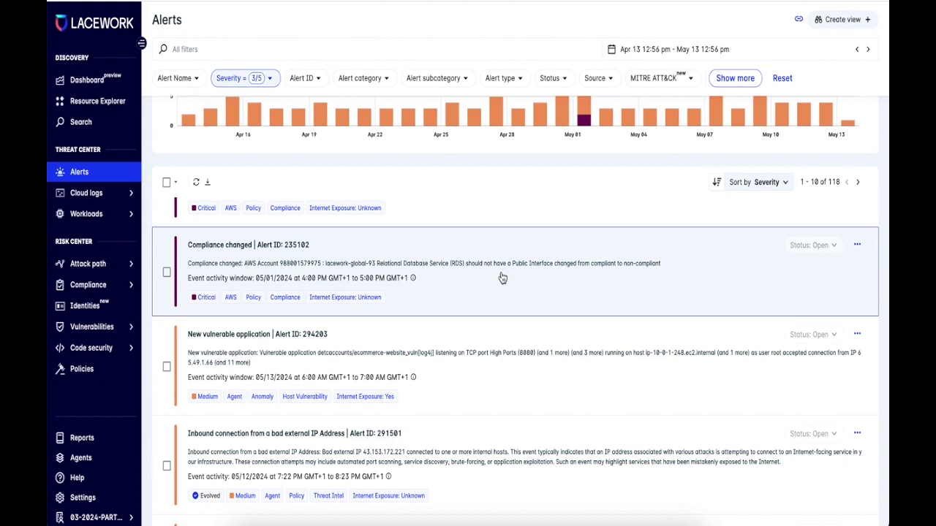
pyautogui.click(468, 357)
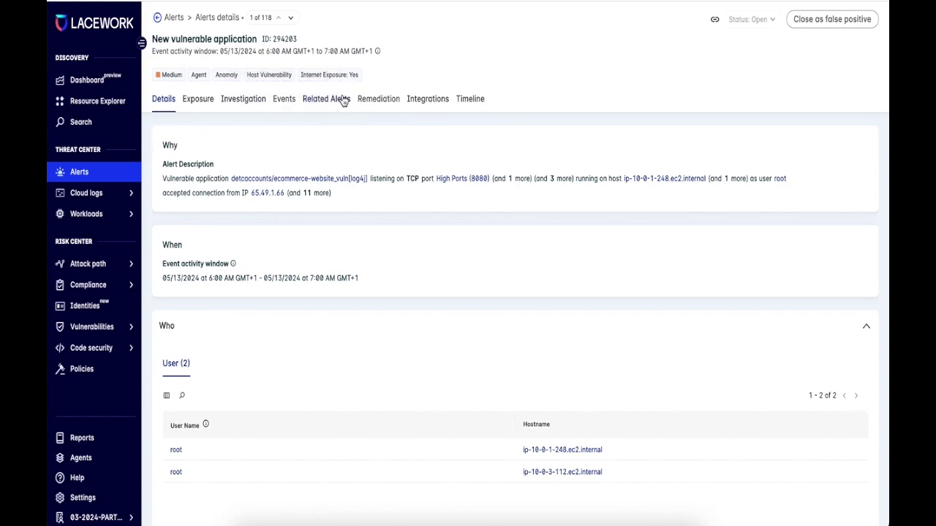
# Step: Examine the alert's details, covering why and when it occurred, the users involved, the affected applications and the IP addresses
pyautogui.scroll(-1, 429, 171)
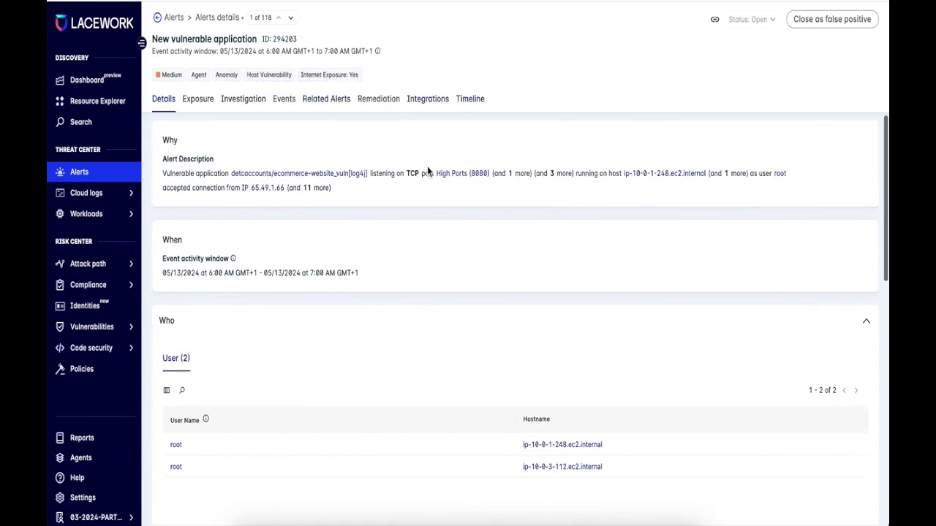
pyautogui.scroll(1, 421, 167)
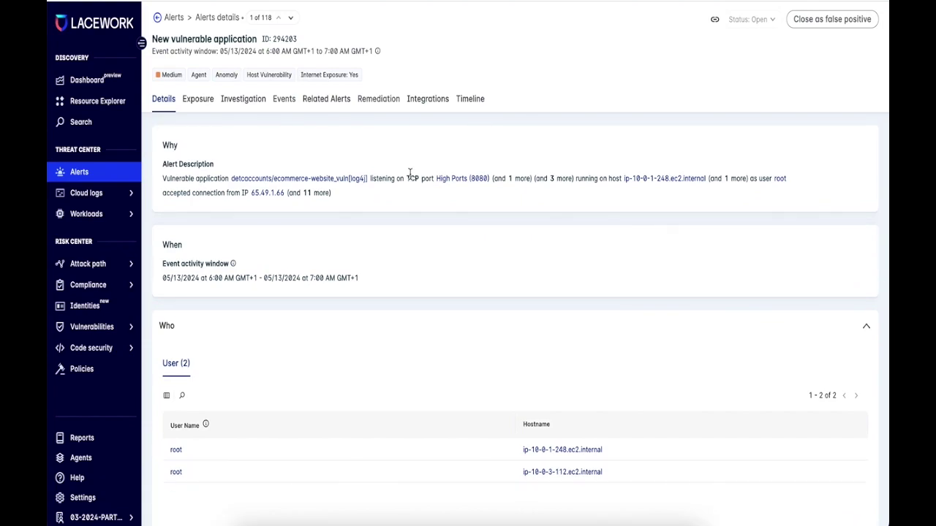
pyautogui.scroll(-2, 409, 174)
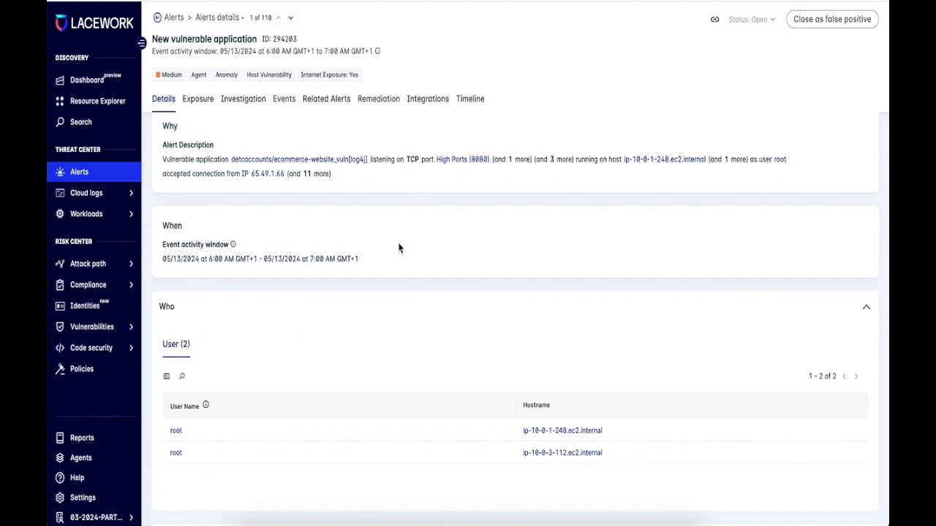
pyautogui.scroll(-5, 377, 319)
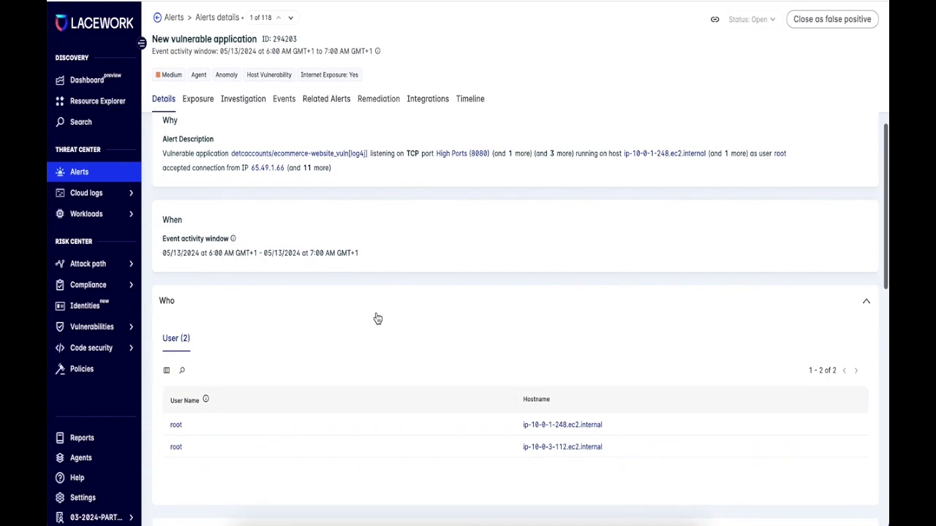
pyautogui.scroll(-3, 377, 318)
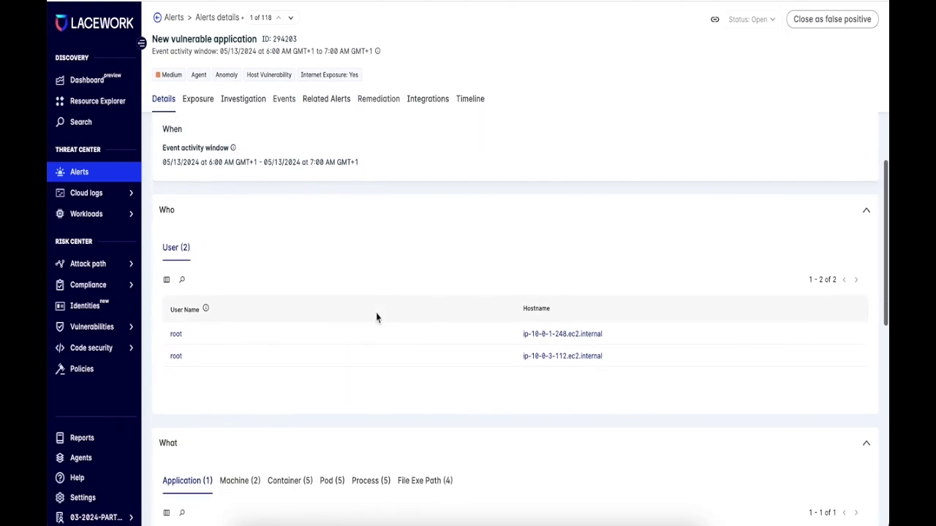
pyautogui.scroll(-2, 376, 318)
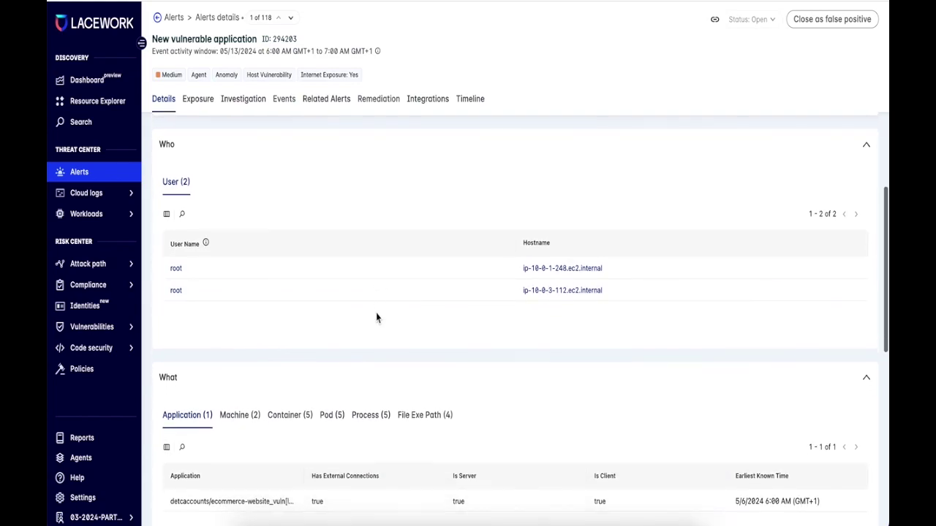
pyautogui.scroll(-1, 376, 313)
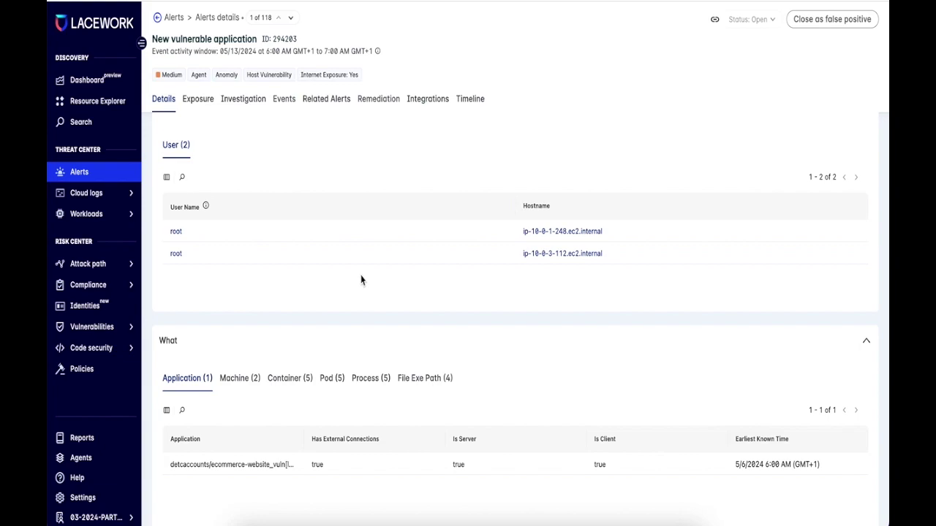
pyautogui.scroll(-14, 360, 280)
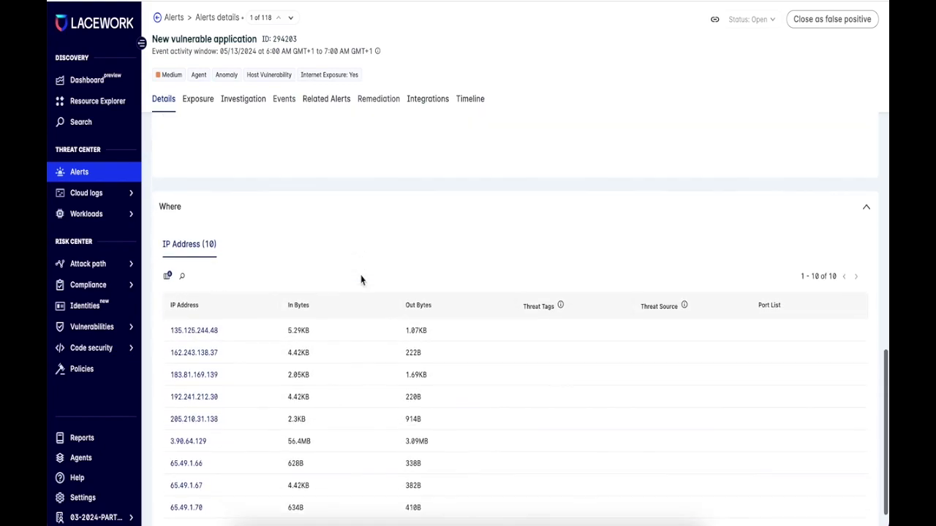
pyautogui.scroll(15, 361, 326)
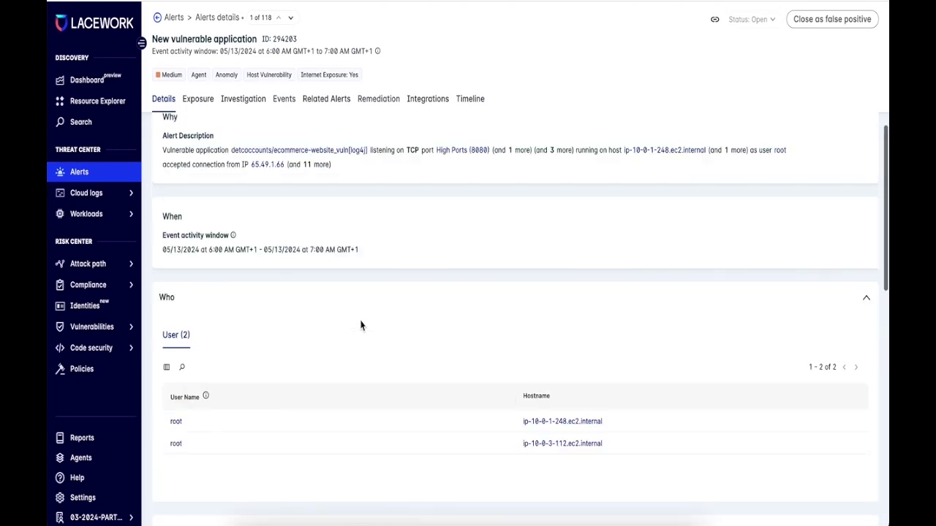
# Step: Review the alert's exposure information, including the Exposure Polygraph, EC2 instance details, tags and security group configuration
pyautogui.click(199, 100)
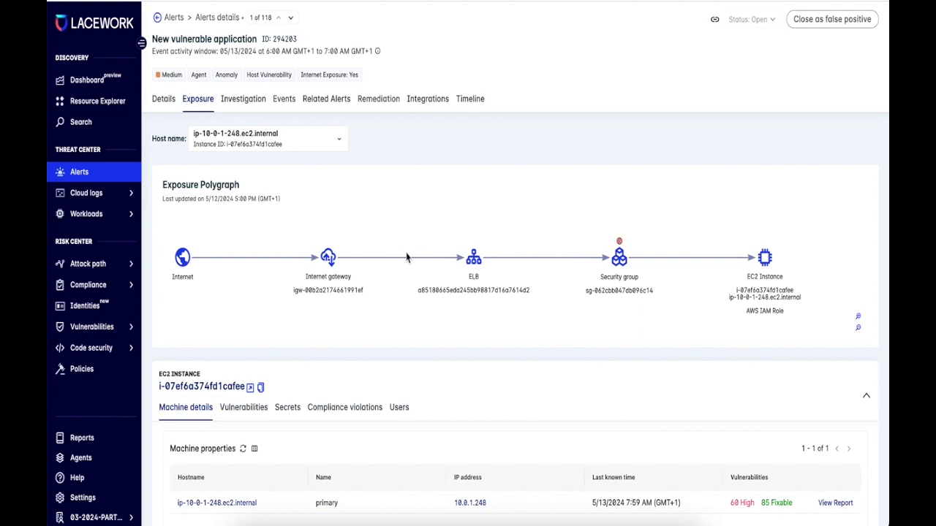
pyautogui.scroll(-3, 408, 292)
pyautogui.scroll(-5, 408, 293)
pyautogui.scroll(-15, 408, 292)
pyautogui.scroll(-1, 407, 287)
pyautogui.scroll(15, 407, 290)
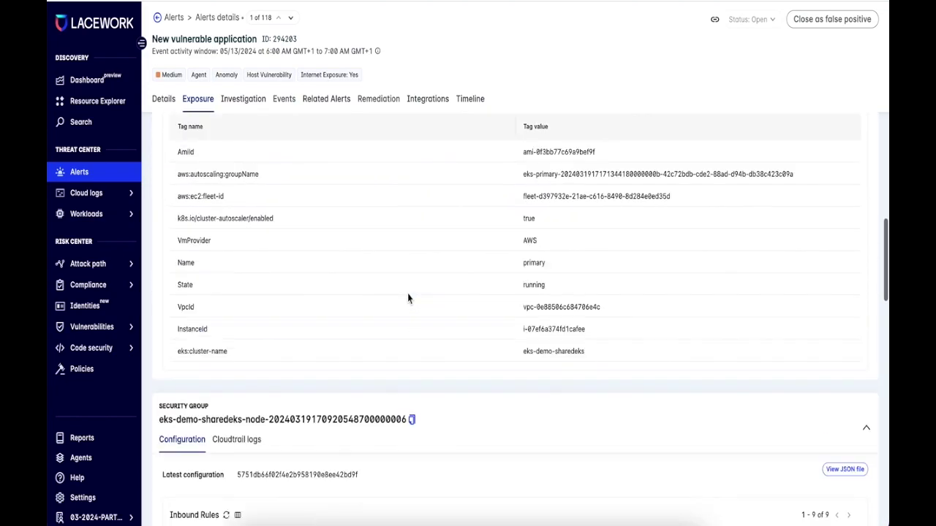
pyautogui.scroll(8, 407, 296)
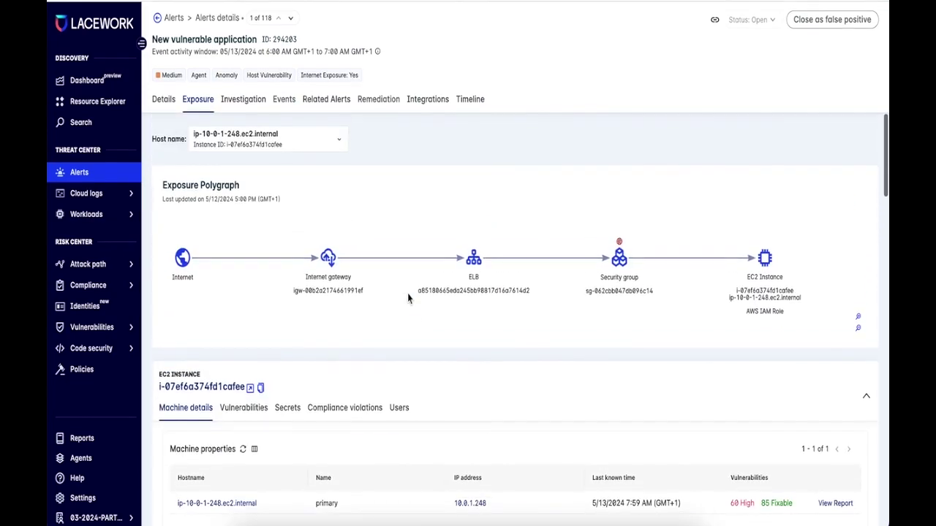
# Step: Review the alert's investigation data, including the application communication polygraph and the investigation questions
pyautogui.click(244, 100)
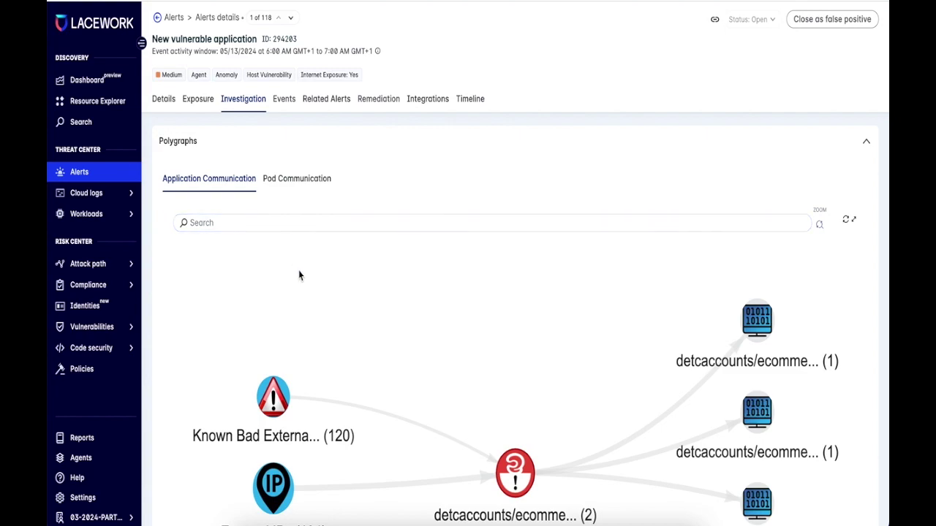
pyautogui.scroll(-3, 298, 275)
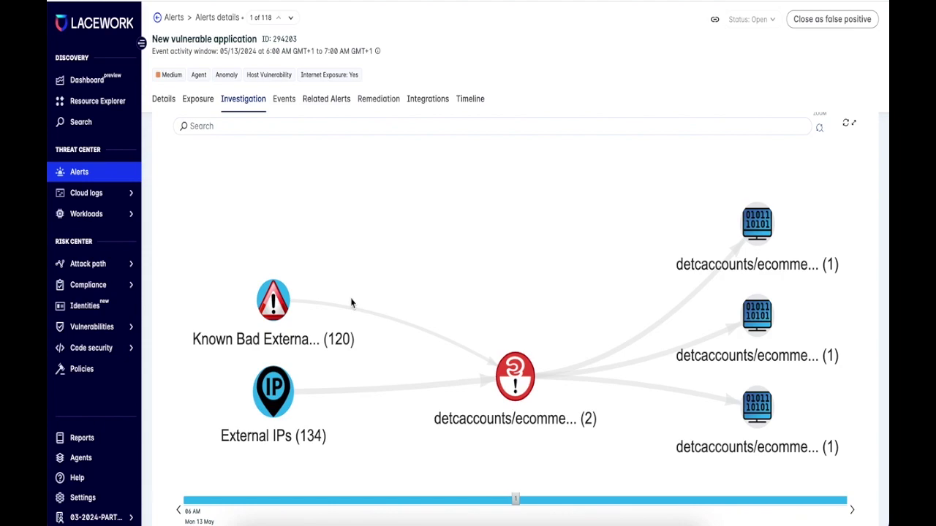
pyautogui.scroll(-5, 351, 301)
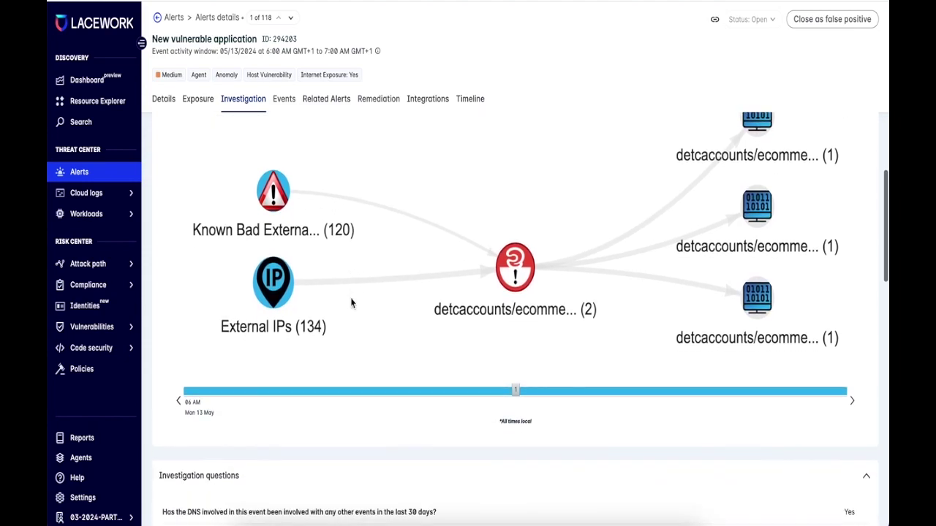
pyautogui.scroll(-4, 351, 303)
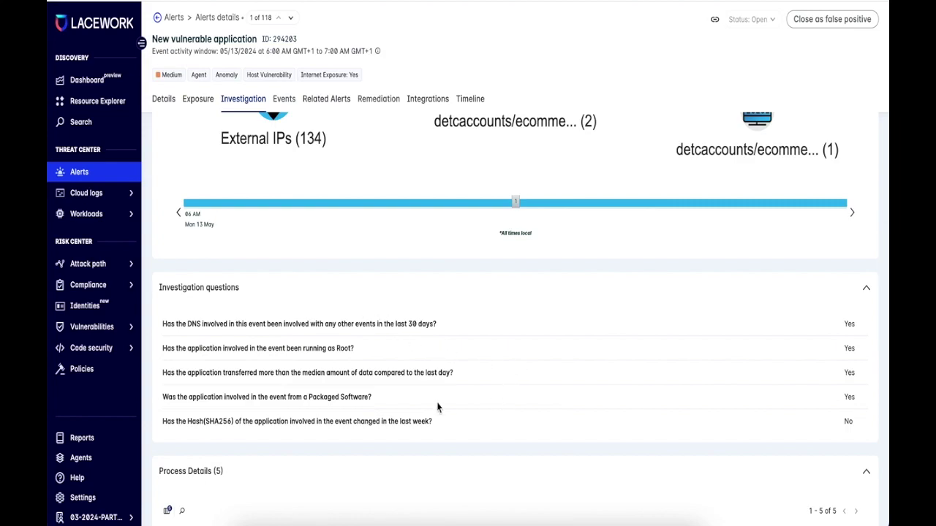
pyautogui.scroll(10, 430, 400)
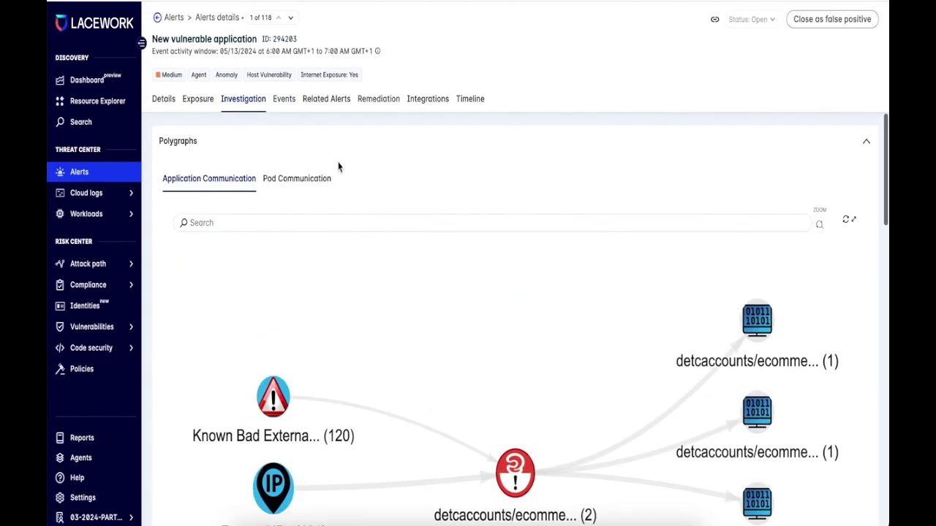
# Step: View the alerts related to this vulnerable application alert and check its comment timeline
pyautogui.click(326, 100)
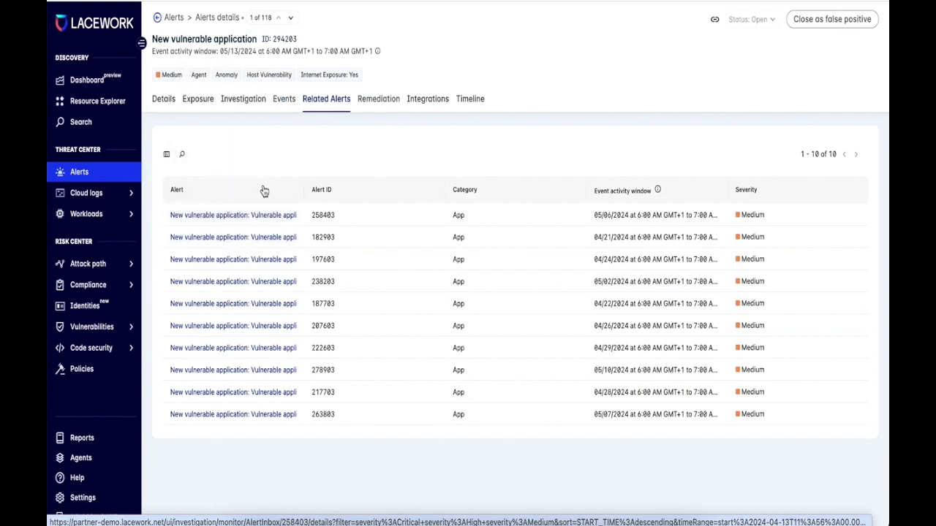
pyautogui.scroll(1, 352, 160)
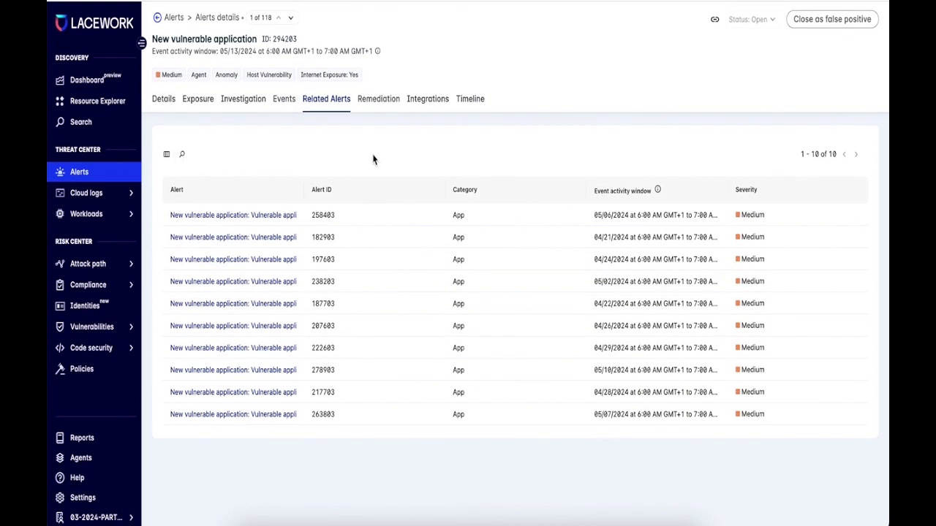
pyautogui.click(461, 99)
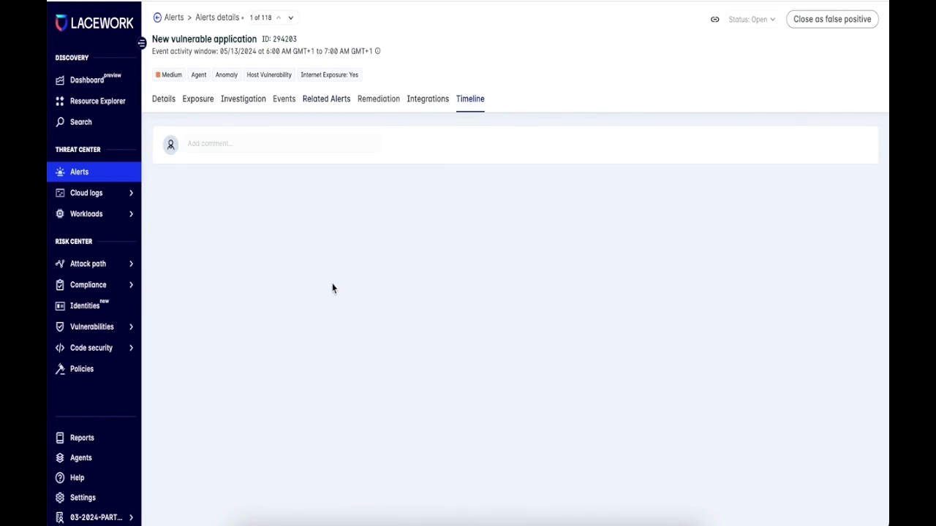